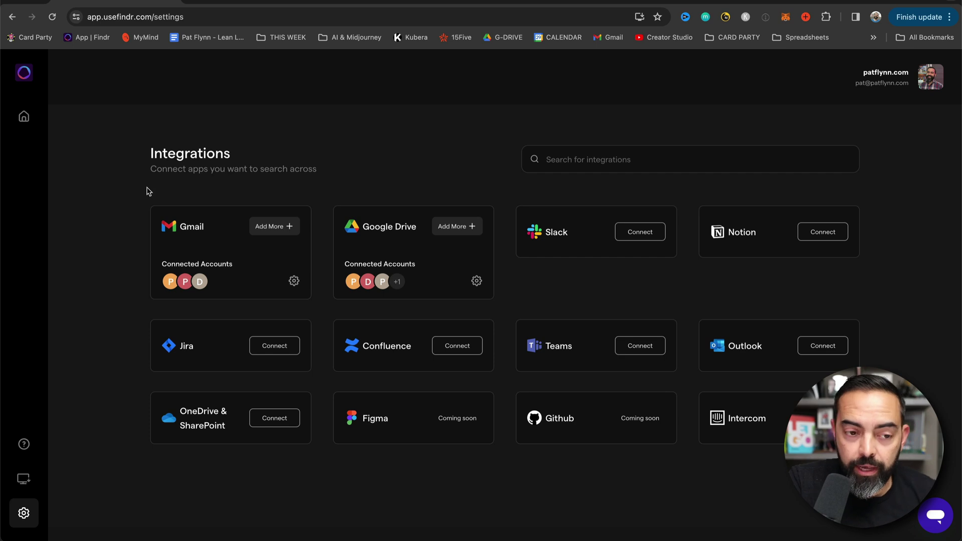
- Leave the integrations settings and go back to the Findr search home page
click(24, 116)
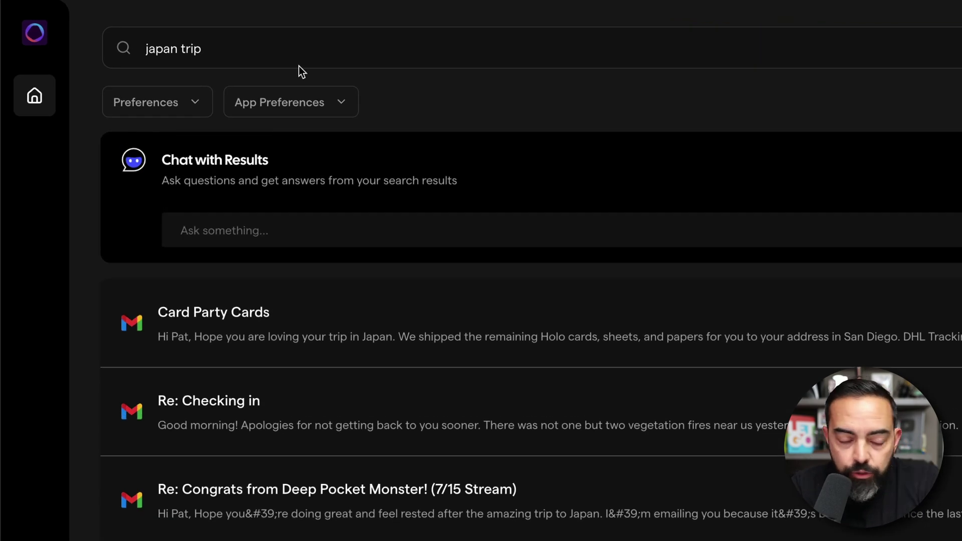
- Search 'japan trip' and ask the results chat which travel agency and which agent handled it
scroll(255, 370, down, 10)
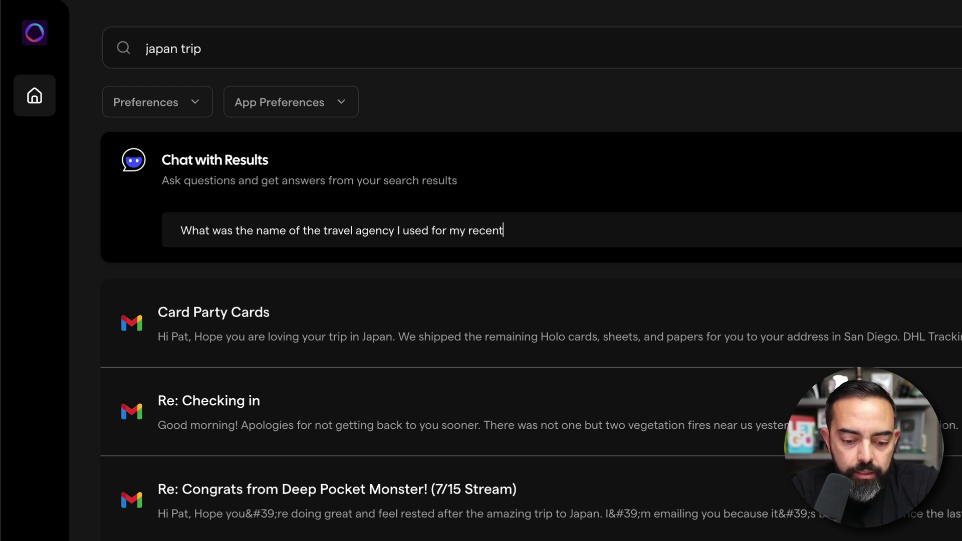
text(?)
key(Return)
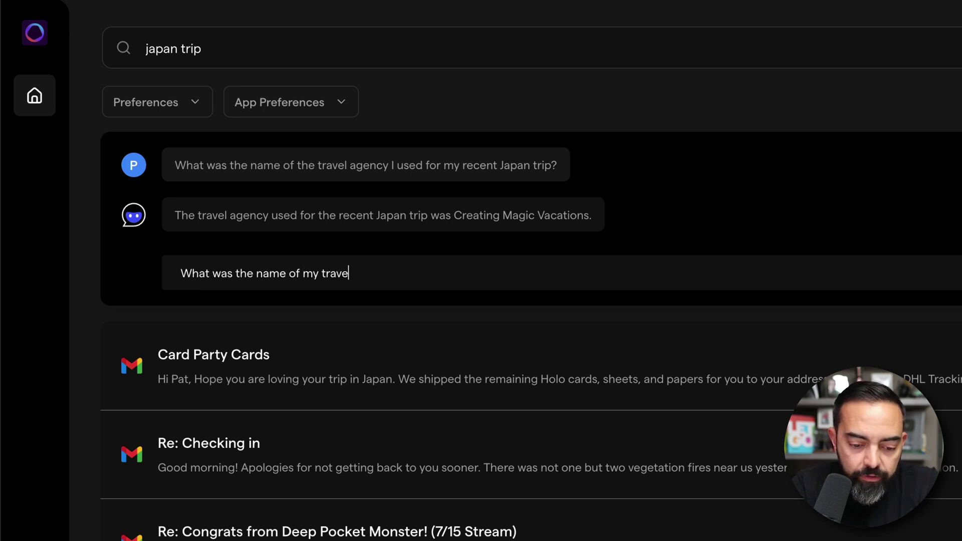
text(nt?)
key(Return)
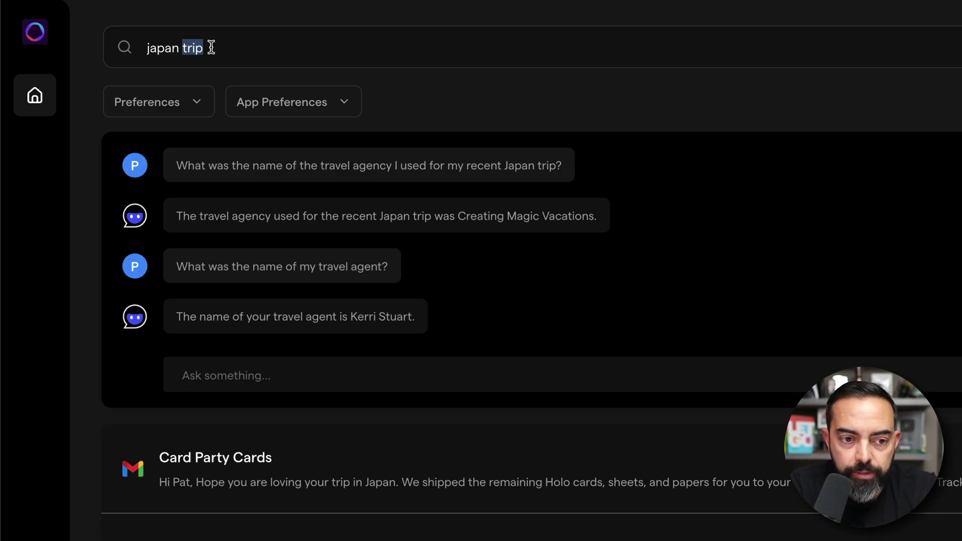
- Search 'lean learning' and ask the chat for its 3 F's and what it's about
text(lean lear)
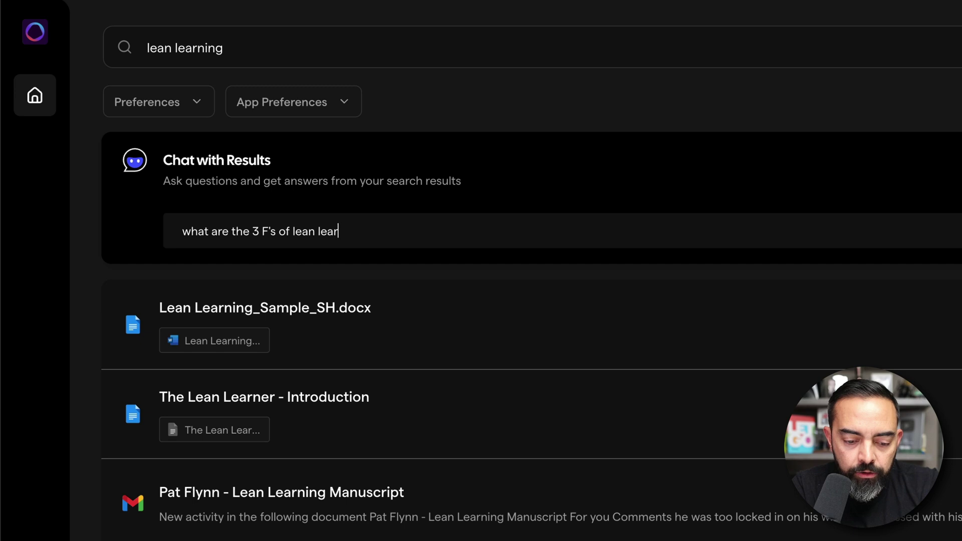
key(Return)
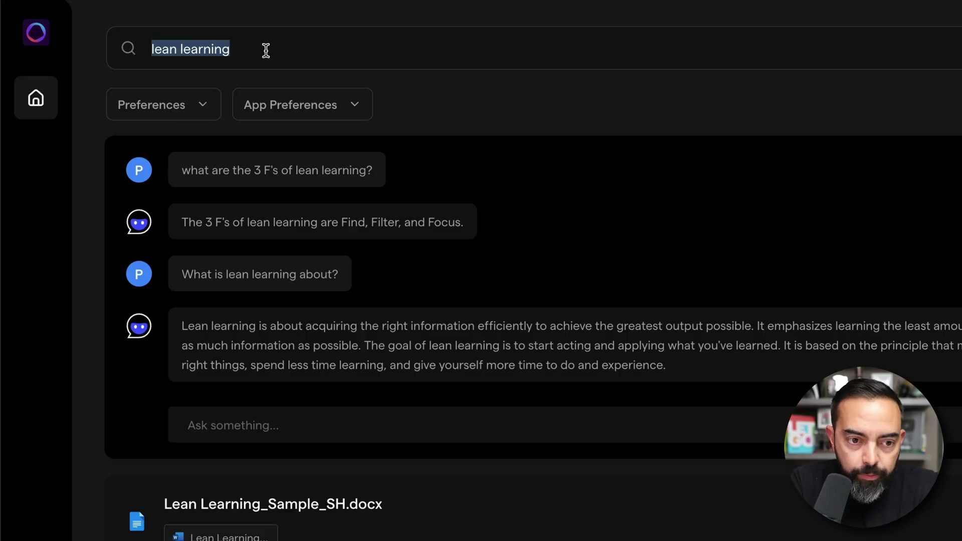
- Search 'unstuck 57', request a 120-character quote, and draft a Twitter quote request for entrepreneurs
text(unstuck 57)
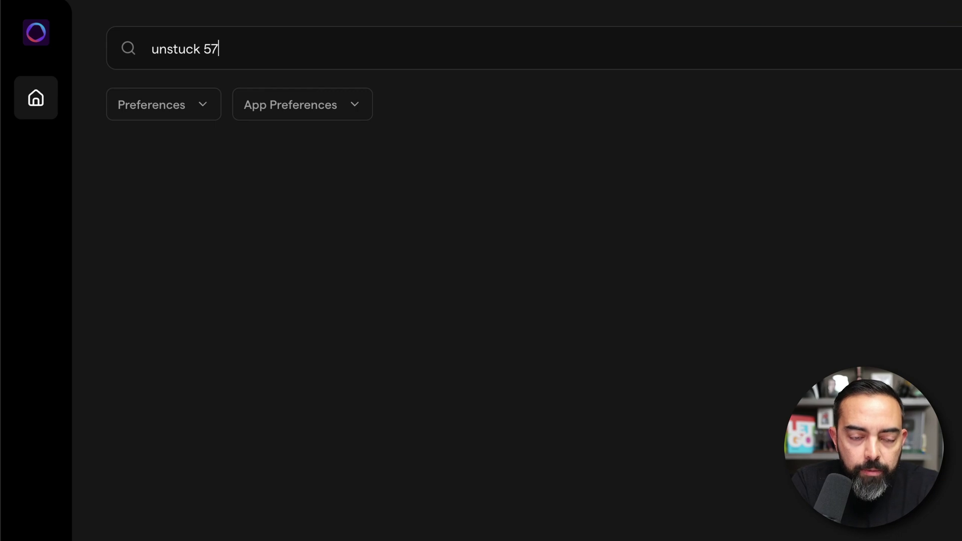
key(Return)
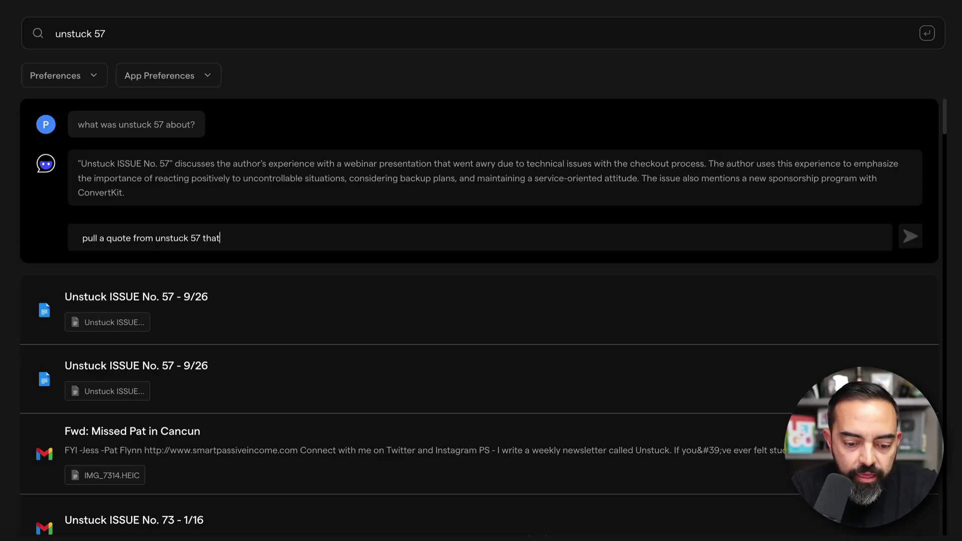
text(unstuck 57 that is 120 chara)
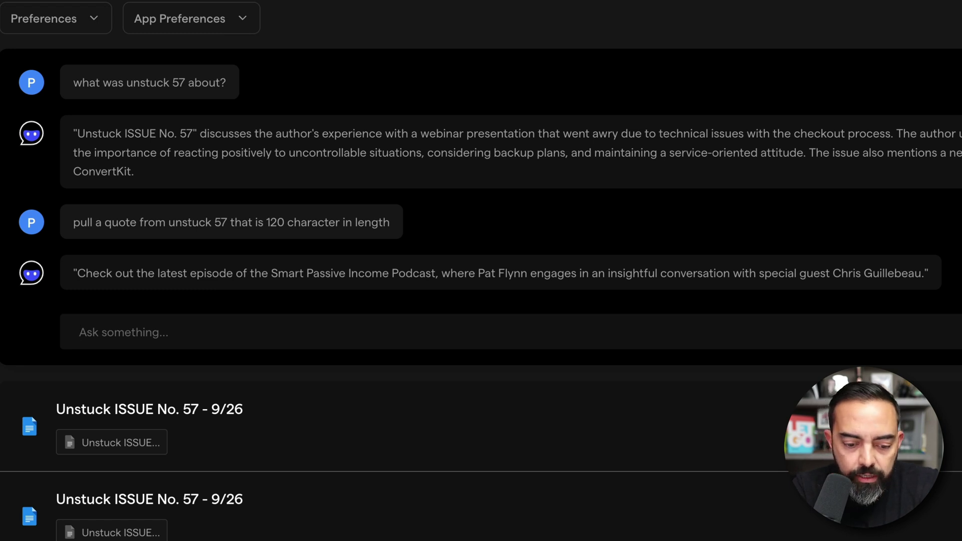
text(Choose another quote)
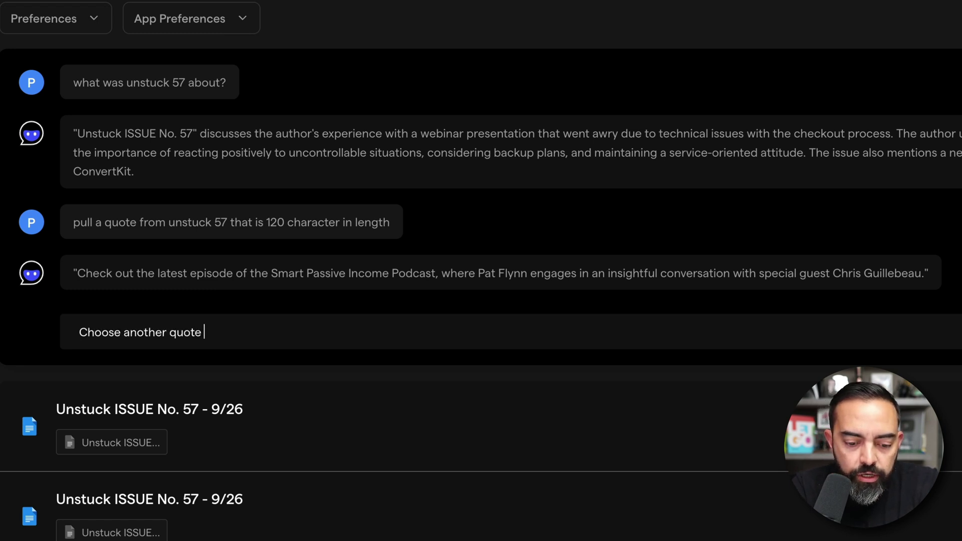
text( that I can use for tw)
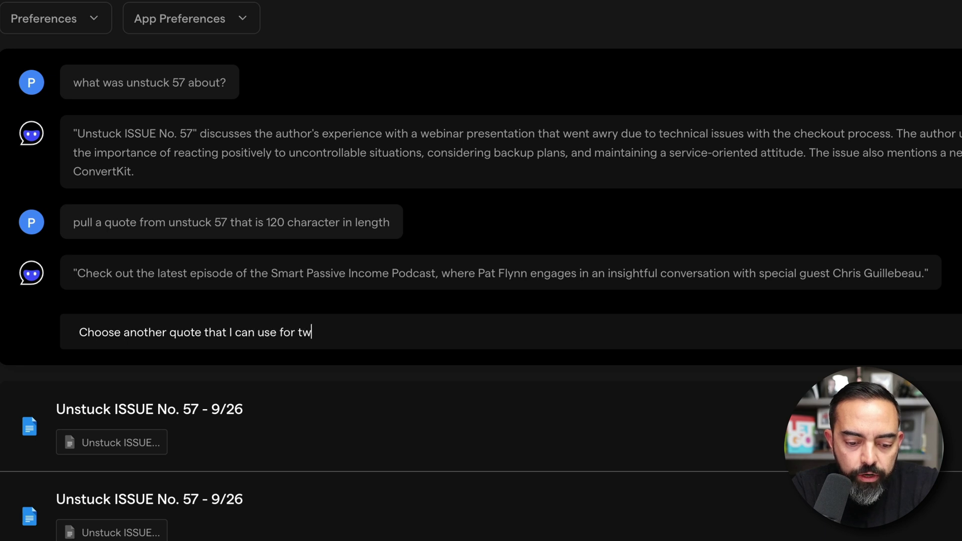
text(itter to inspire )
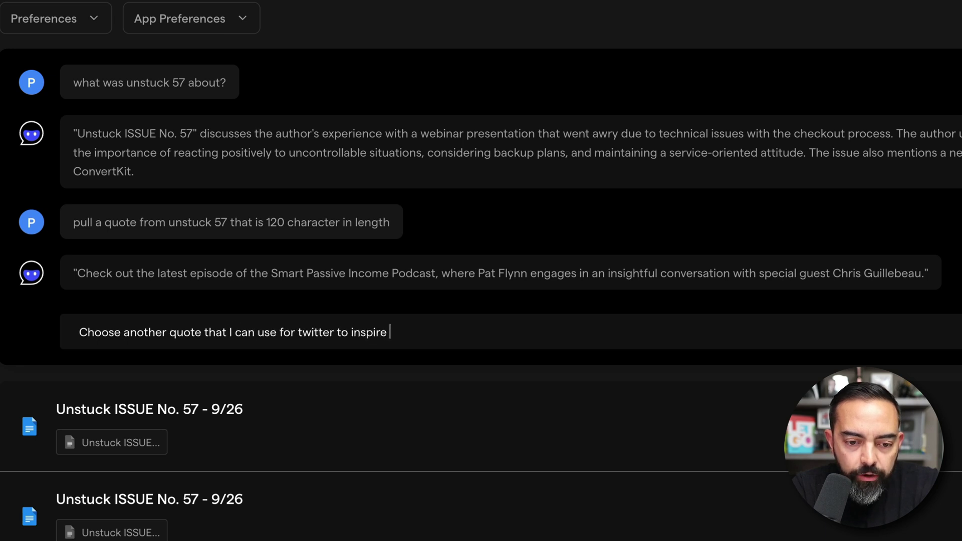
text(people who are)
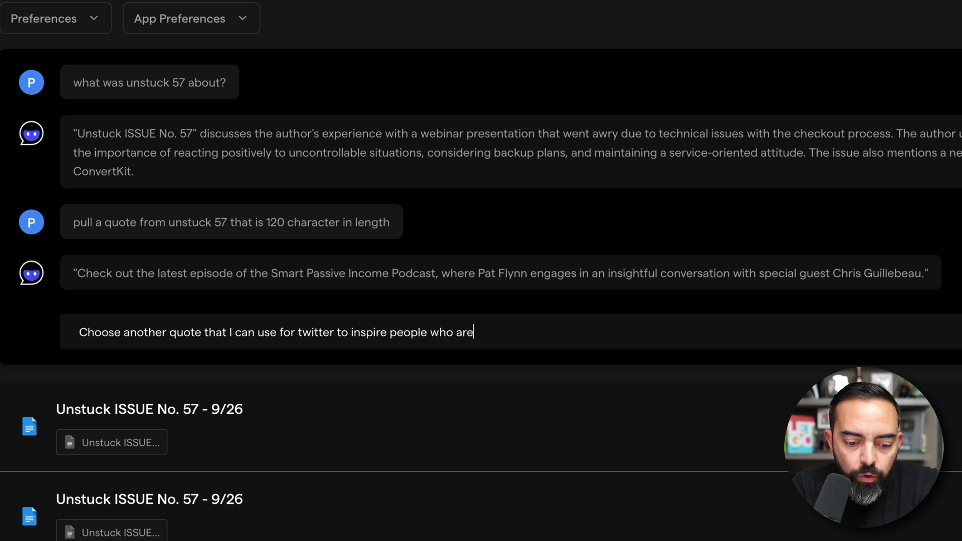
text( wan)
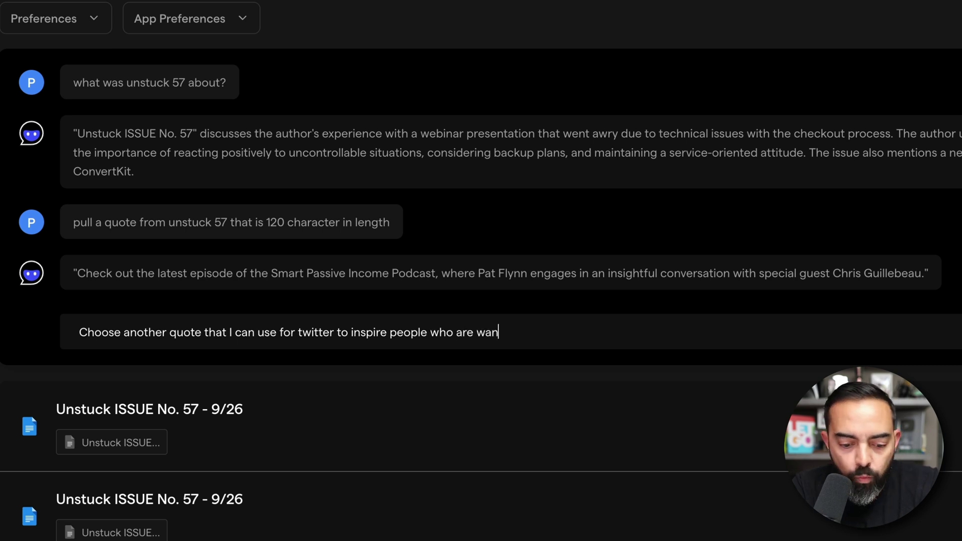
text(ting to become an ent)
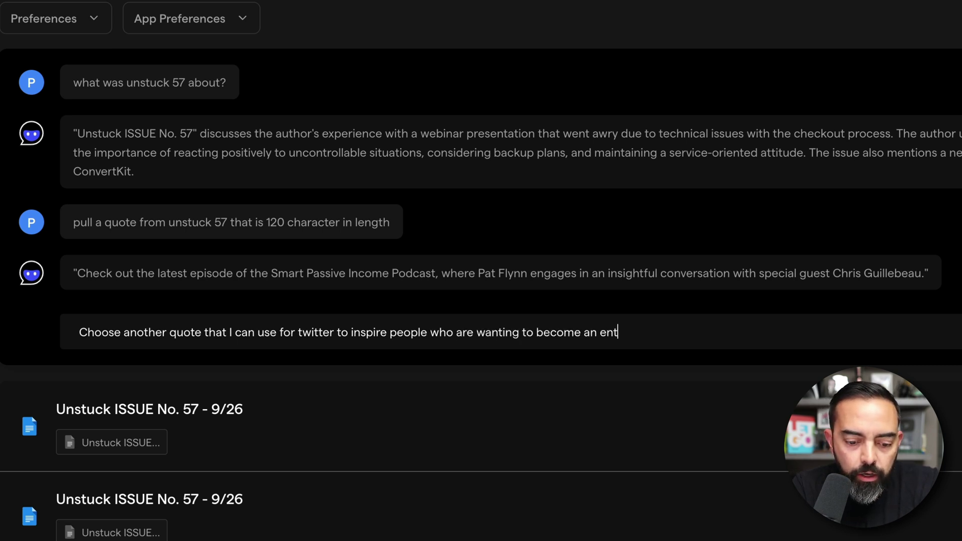
text(rereepr)
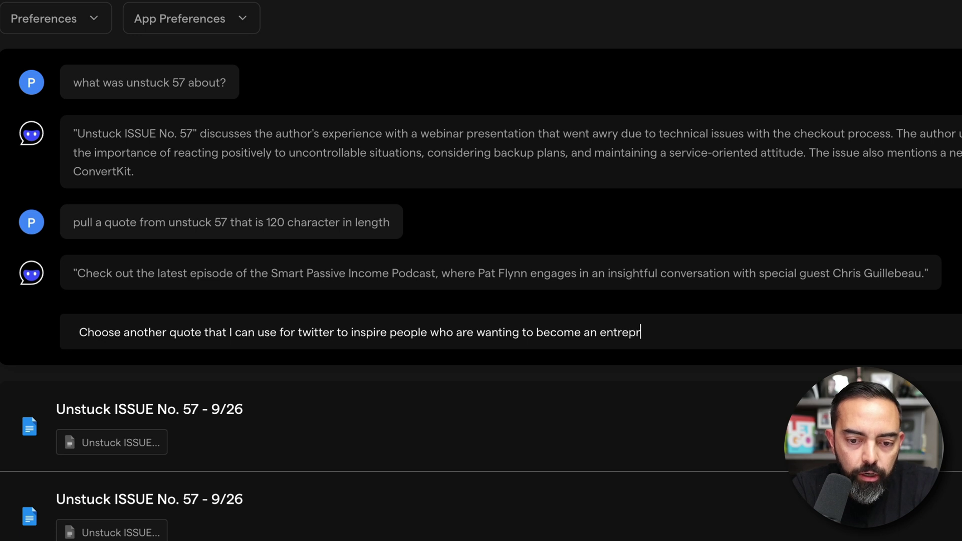
text(eneur. 120 ch)
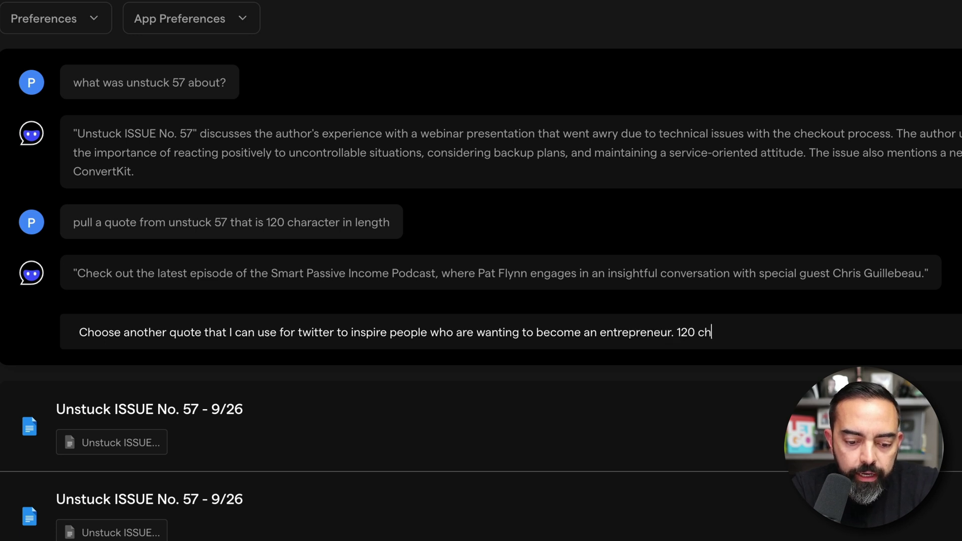
text(aracter please)
- Send the request for another 120-character Twitter quote to inspire aspiring entrepreneurs
key(Return)
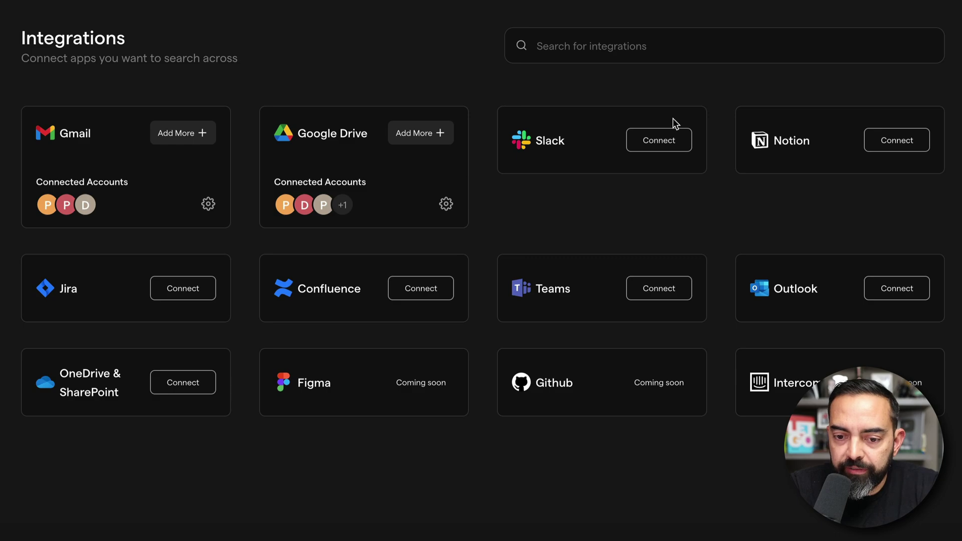
- Connect the Team SPI Slack workspace to Findr and grant it access
click(660, 144)
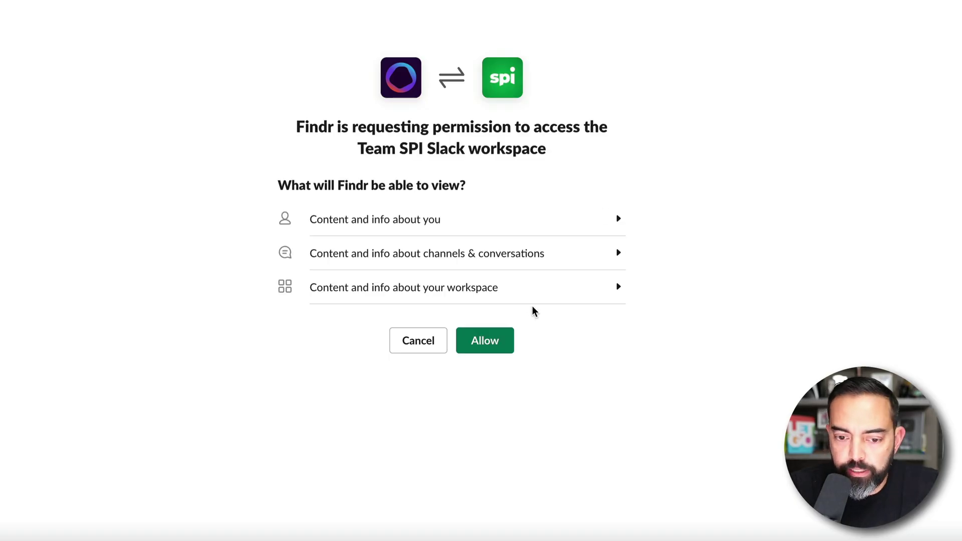
click(491, 343)
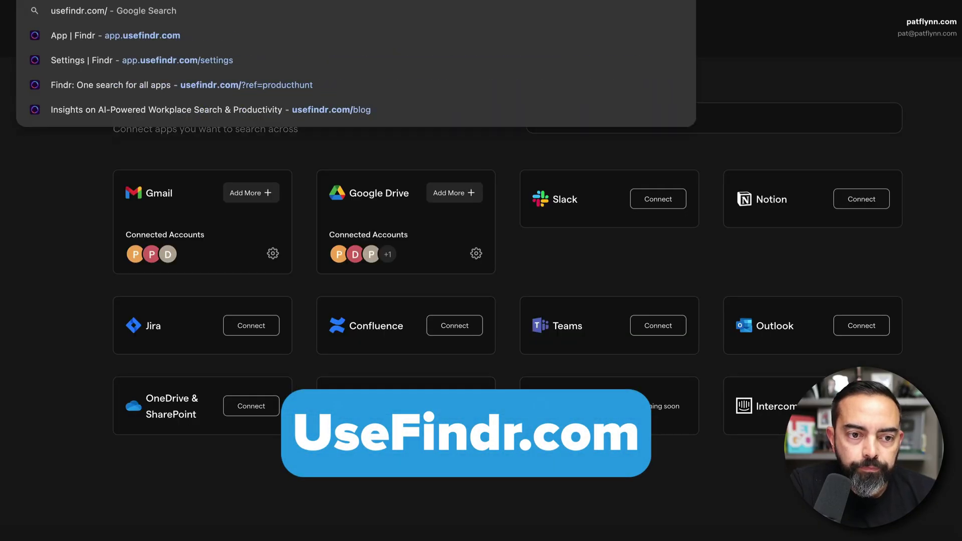
- Load usefindr.com and bring up the pricing section comparing the Free and Pro plans
key(Return)
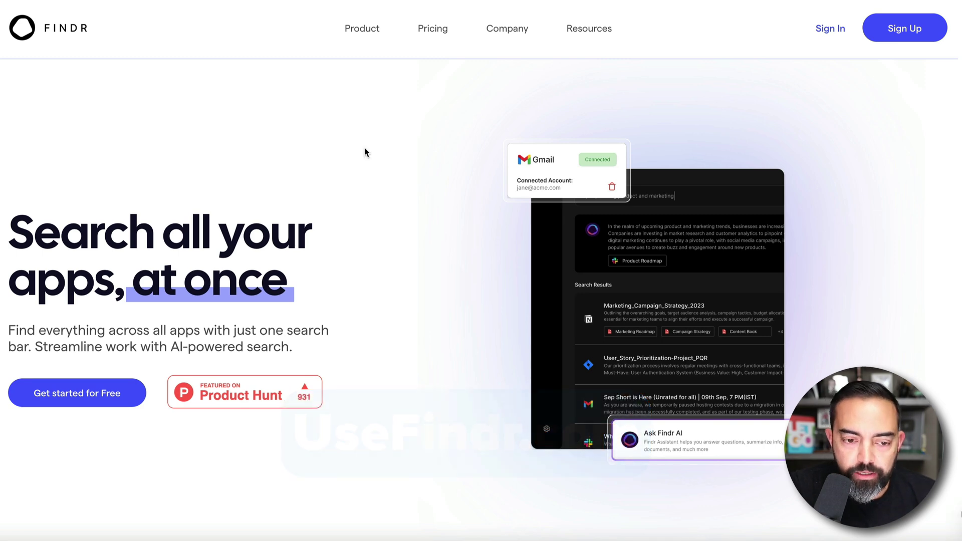
scroll(365, 149, down, 1)
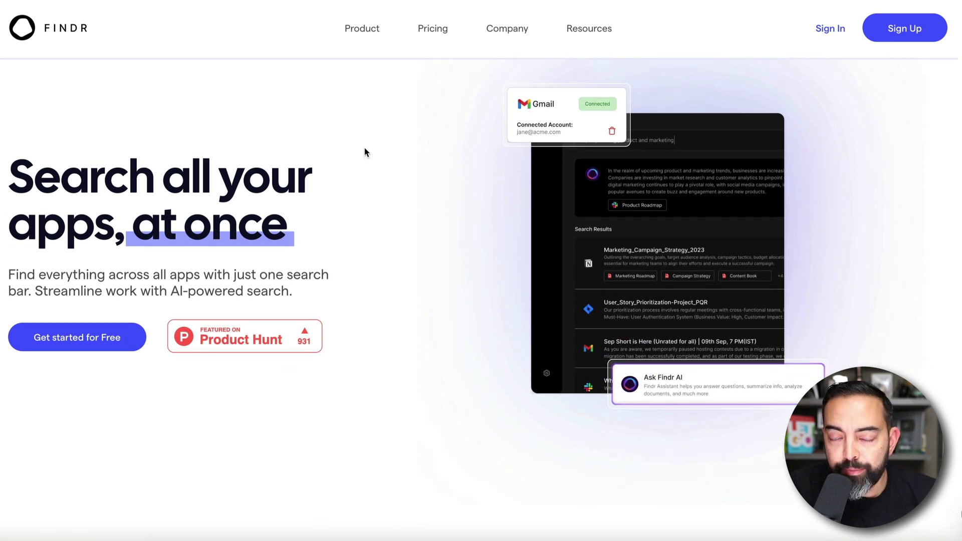
scroll(365, 151, down, 8)
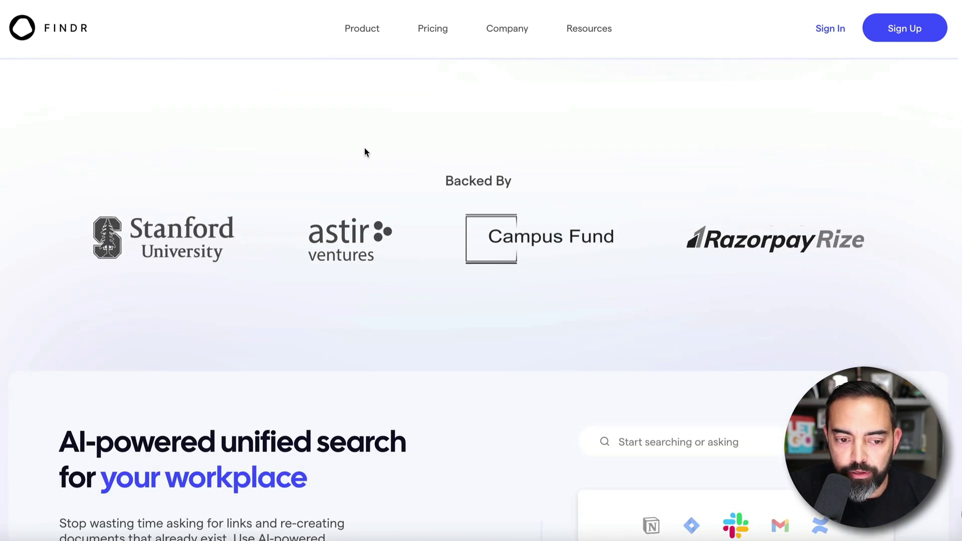
scroll(365, 153, down, 5)
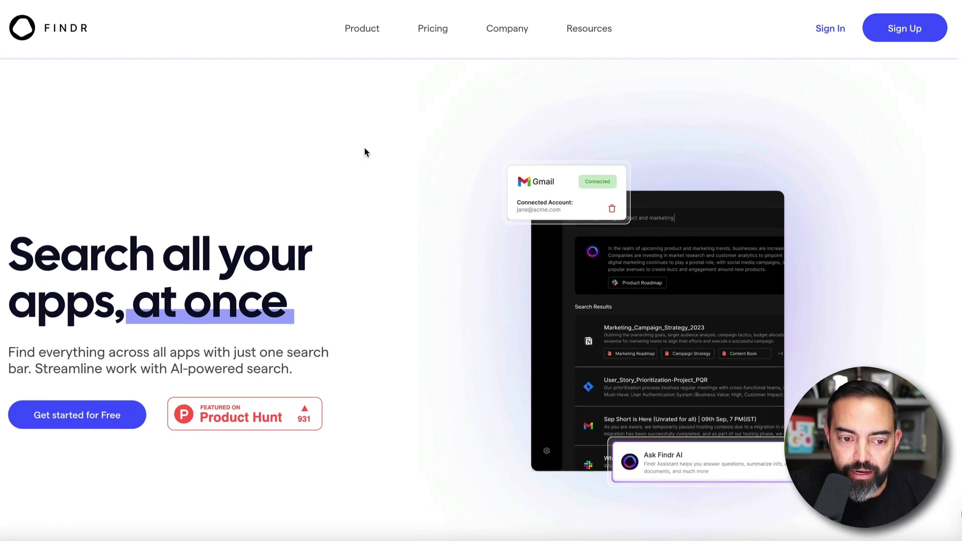
scroll(365, 152, down, 1)
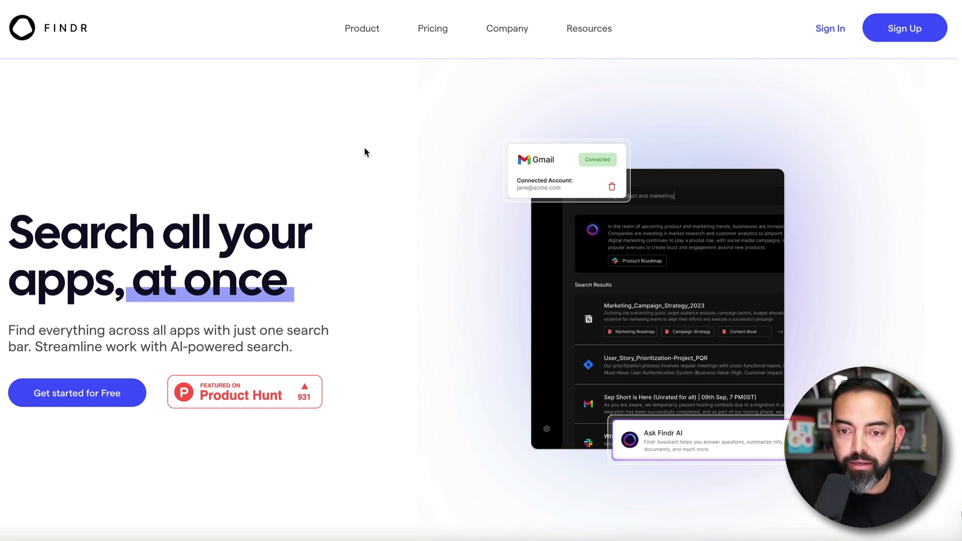
click(439, 37)
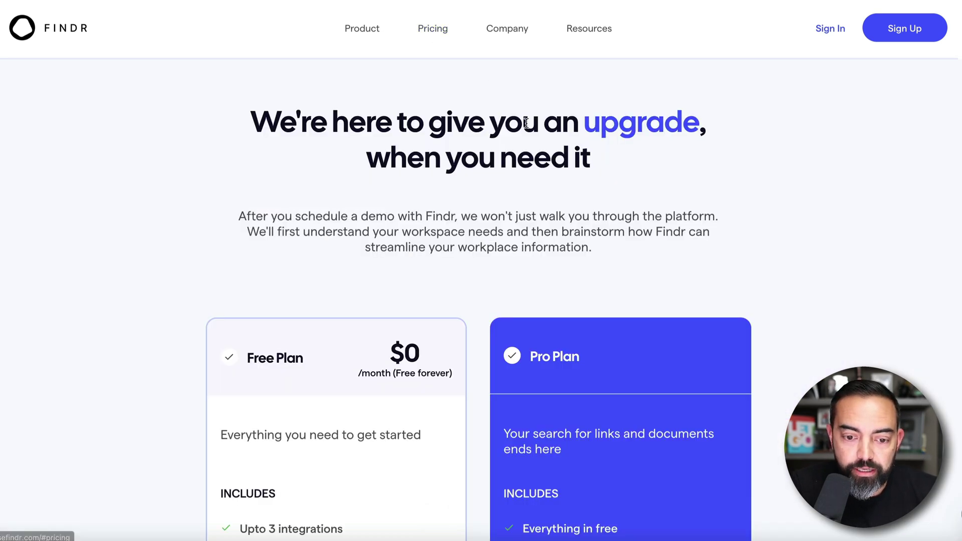
scroll(528, 126, down, 4)
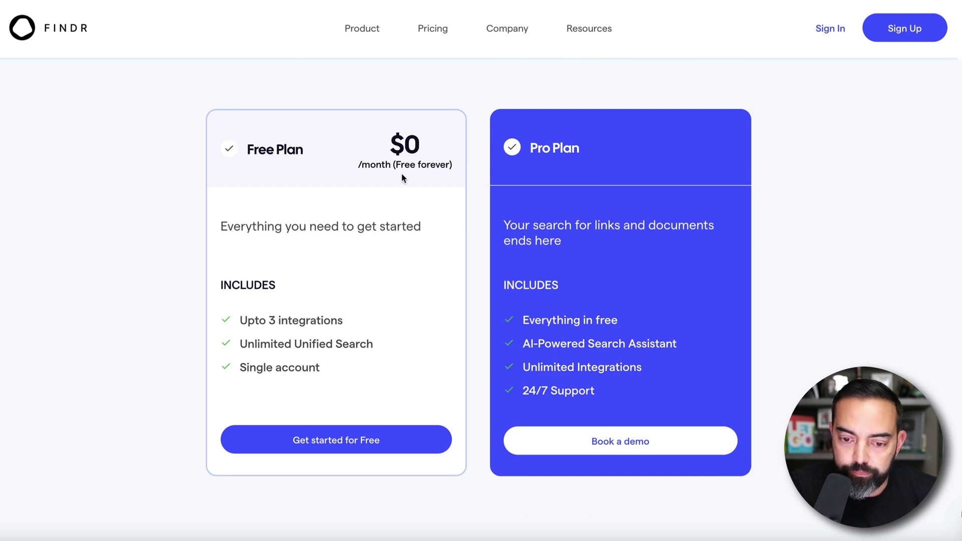